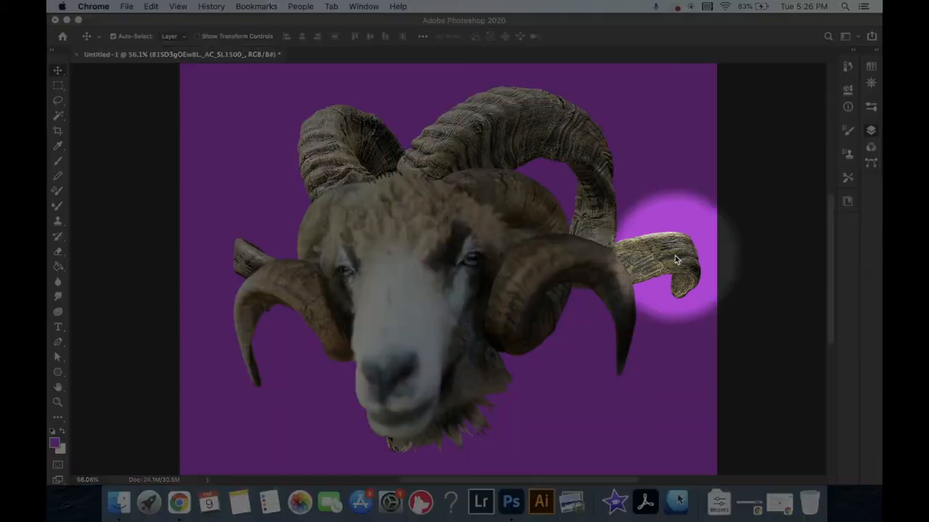
Expand the collapsed panels and enlarge the Layers panel until the full layer stack fits.
click(877, 53)
click(876, 52)
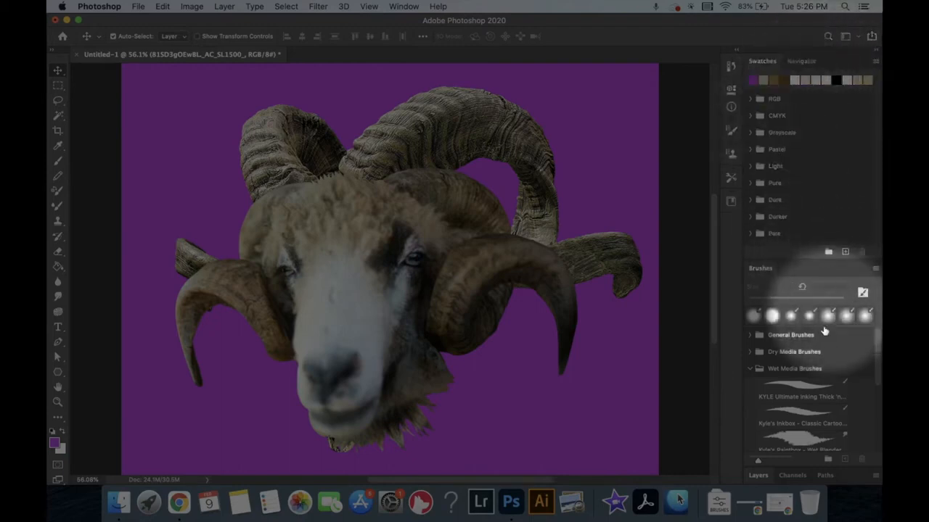
scroll(798, 394, down, 1)
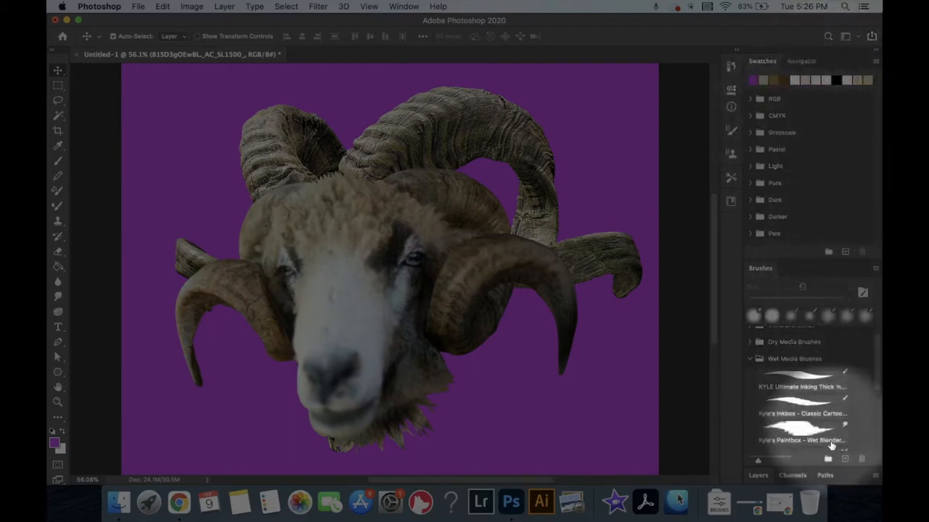
click(762, 475)
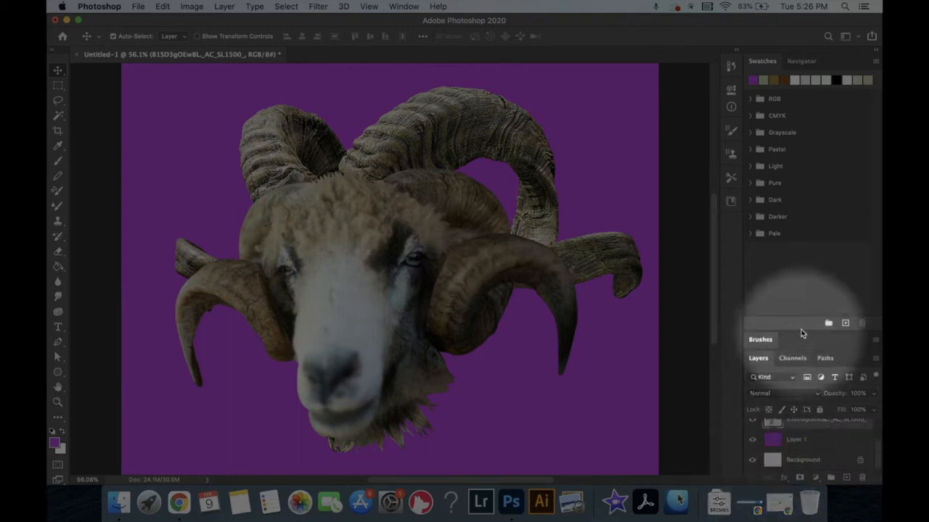
mouse_move(802, 330)
mouse_down()
mouse_move(803, 286)
mouse_move(805, 303)
mouse_up()
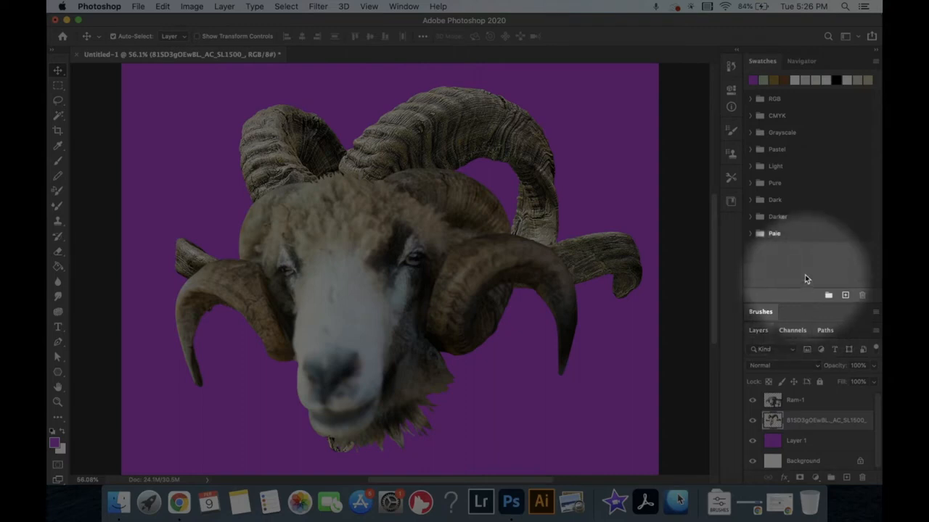
drag(798, 321, 798, 228)
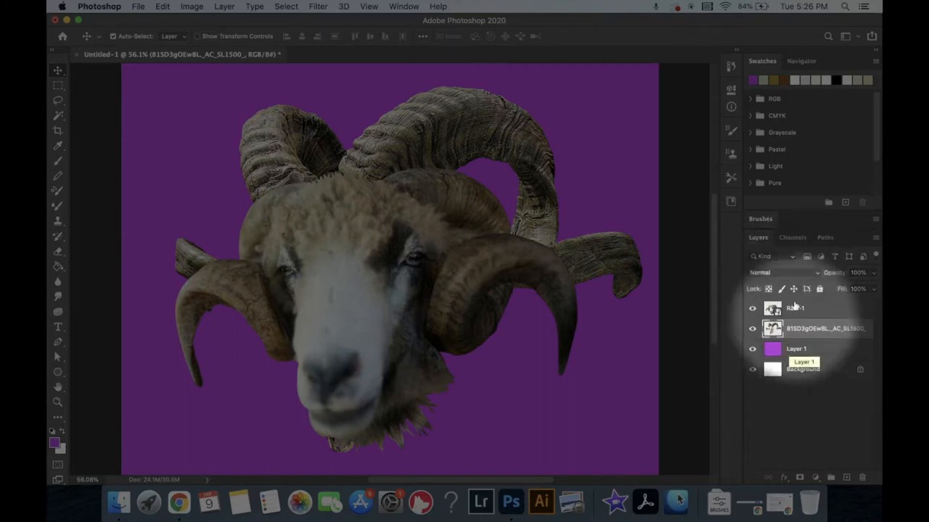
Collapse the panels back to icons and open only the Layers panel, shortened to fit its layers.
click(875, 51)
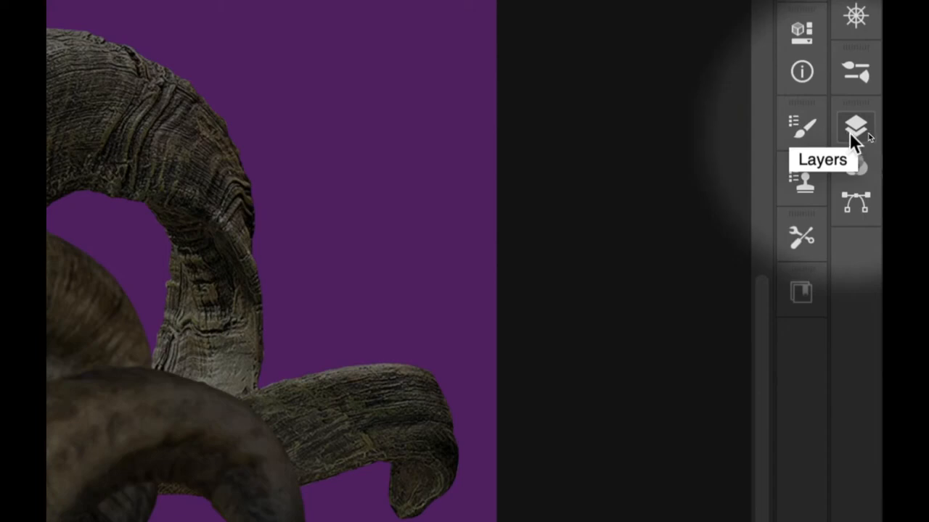
click(860, 132)
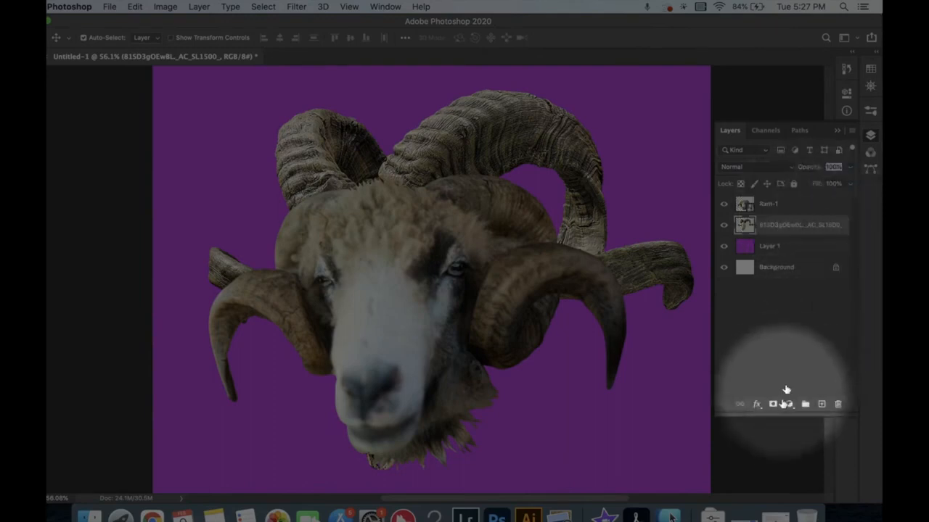
drag(783, 436, 791, 394)
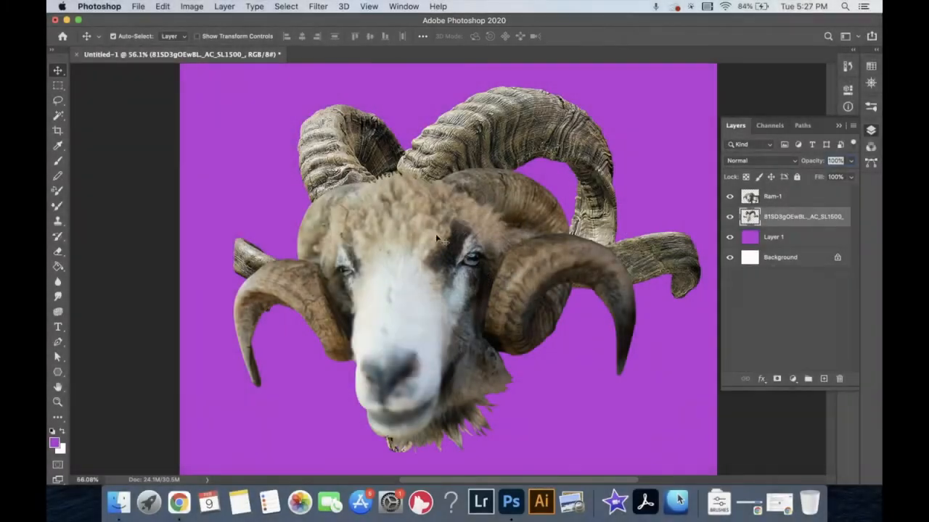
drag(437, 238, 544, 267)
drag(389, 223, 311, 180)
key(super+z)
key(super+z)
Move the ram head right to uncover the skull, and alternate the active layer between the skull layer and Ram-1.
drag(508, 244, 583, 258)
mouse_move(542, 283)
mouse_down()
mouse_move(551, 236)
mouse_move(548, 287)
mouse_up()
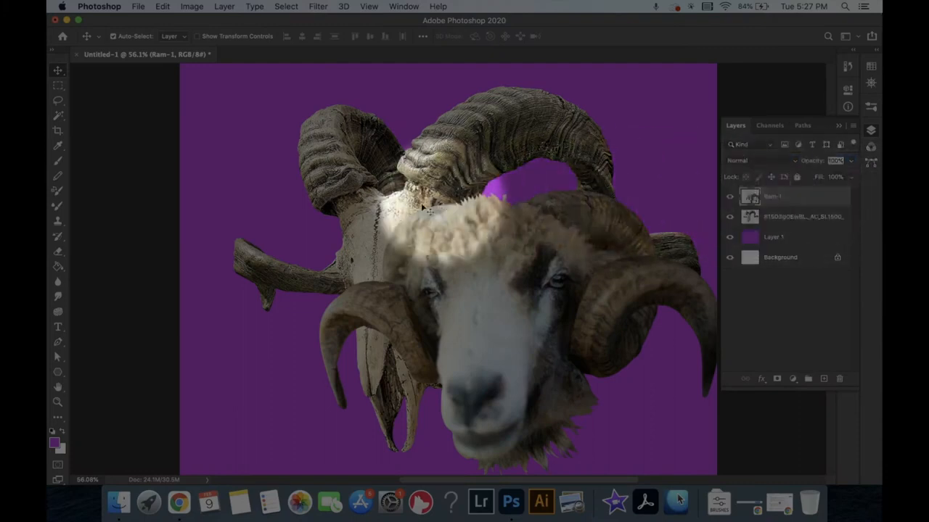
click(376, 205)
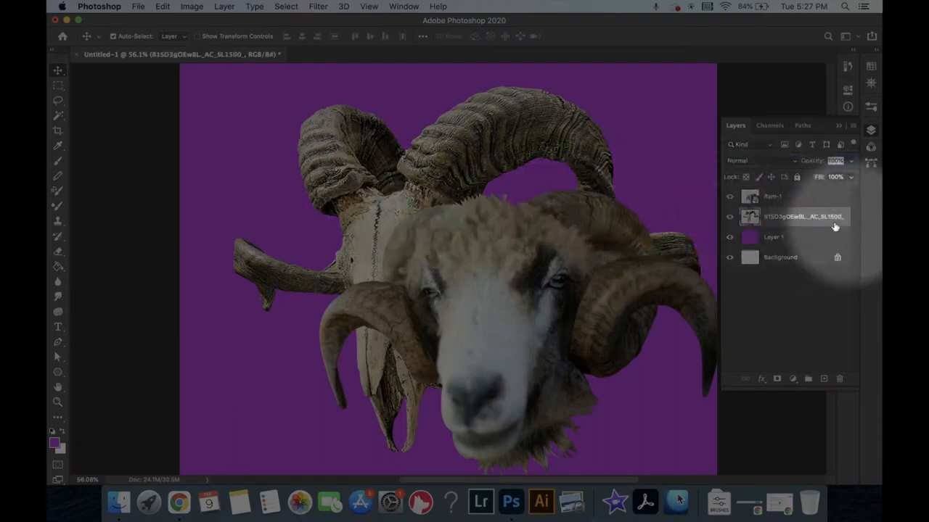
click(782, 197)
click(782, 221)
click(783, 198)
click(783, 216)
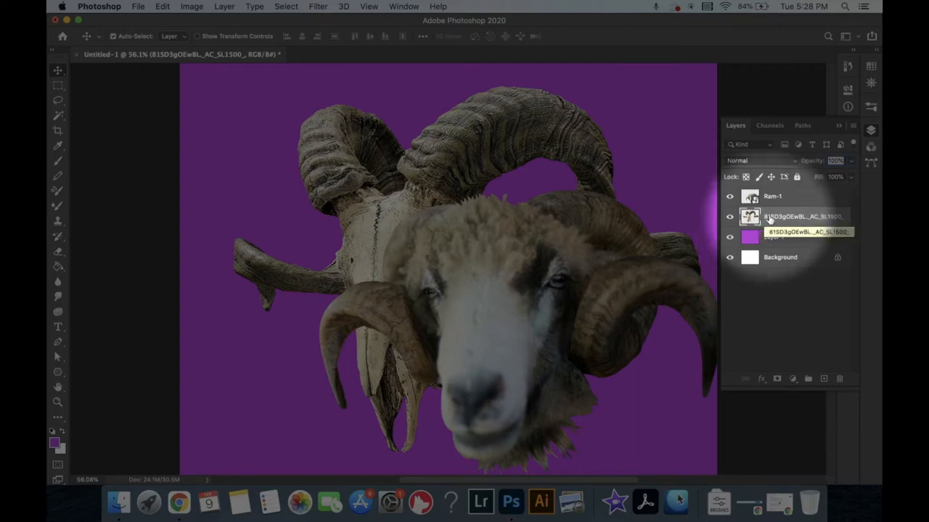
Rasterize the Ram-1 smart object layer.
click(770, 203)
right_click(772, 201)
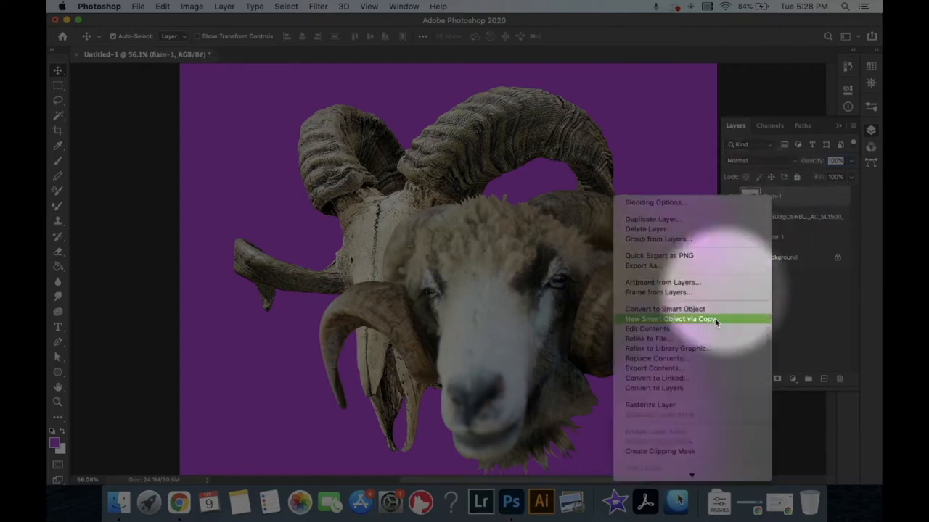
click(699, 407)
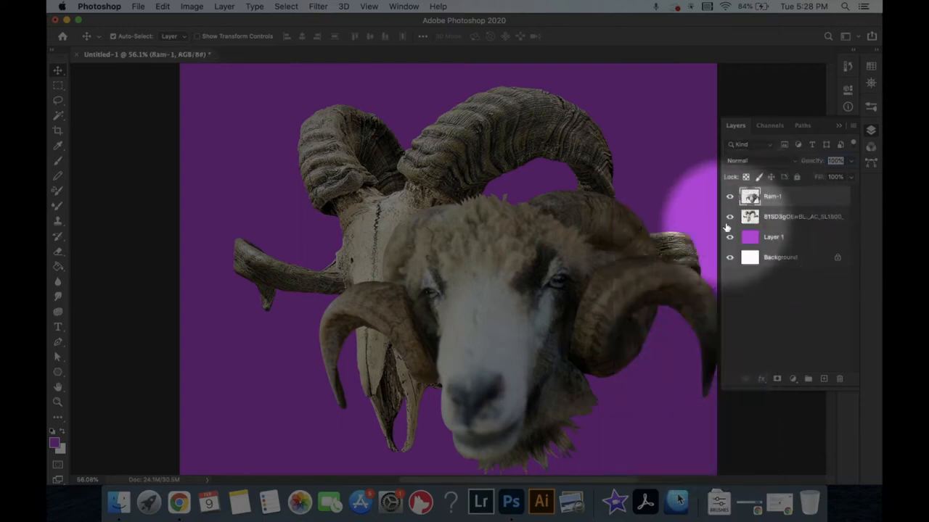
Try the Eraser across the ram's face on Ram-1 and across the large horn on the skull layer.
key(e)
mouse_move(569, 174)
mouse_down()
mouse_move(511, 181)
mouse_move(559, 326)
mouse_move(526, 283)
mouse_move(501, 169)
mouse_move(606, 392)
mouse_move(540, 261)
mouse_move(613, 142)
mouse_move(591, 152)
mouse_move(525, 229)
mouse_up()
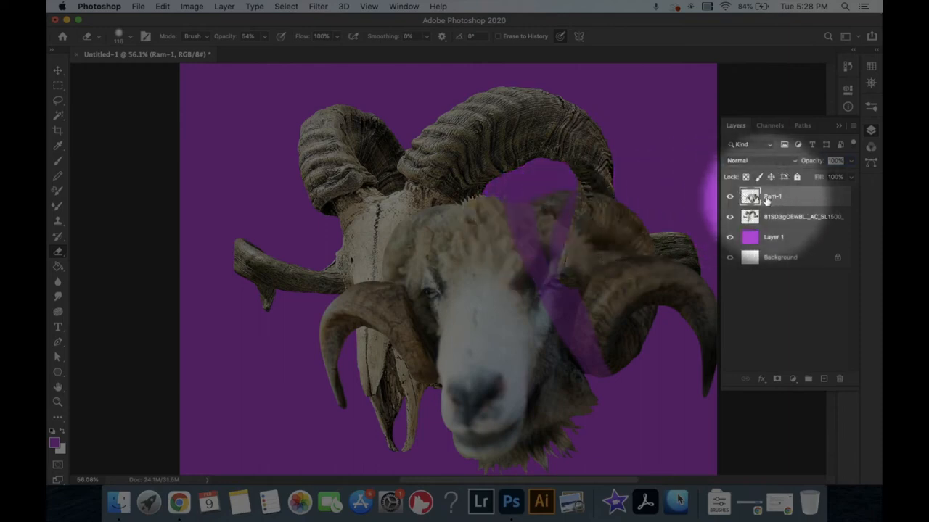
click(769, 216)
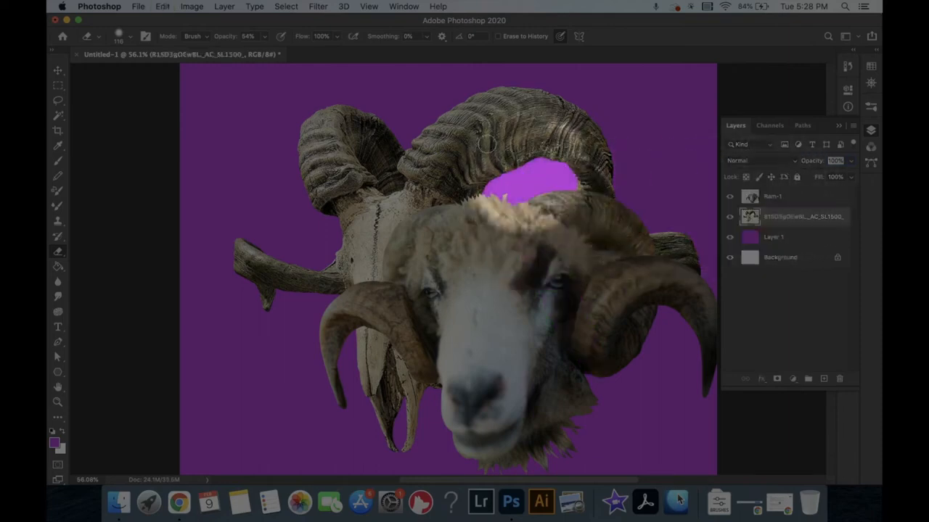
mouse_move(419, 89)
mouse_down()
mouse_move(549, 219)
mouse_move(533, 188)
mouse_move(513, 195)
mouse_move(531, 280)
mouse_move(491, 150)
mouse_move(444, 106)
mouse_move(507, 161)
mouse_move(465, 139)
mouse_up()
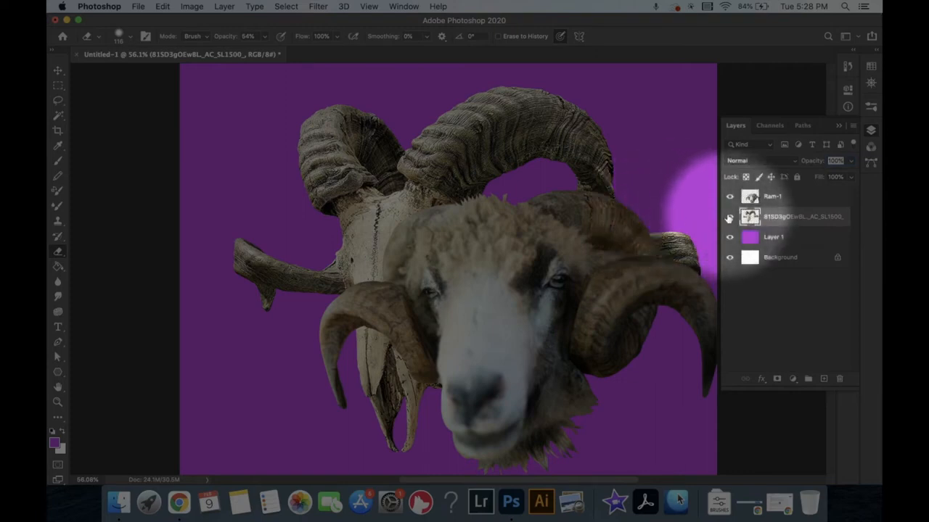
Place Ram-1 beneath the skull layer, and move Layer 1 to the top of the stack and back below Ram-1.
click(772, 201)
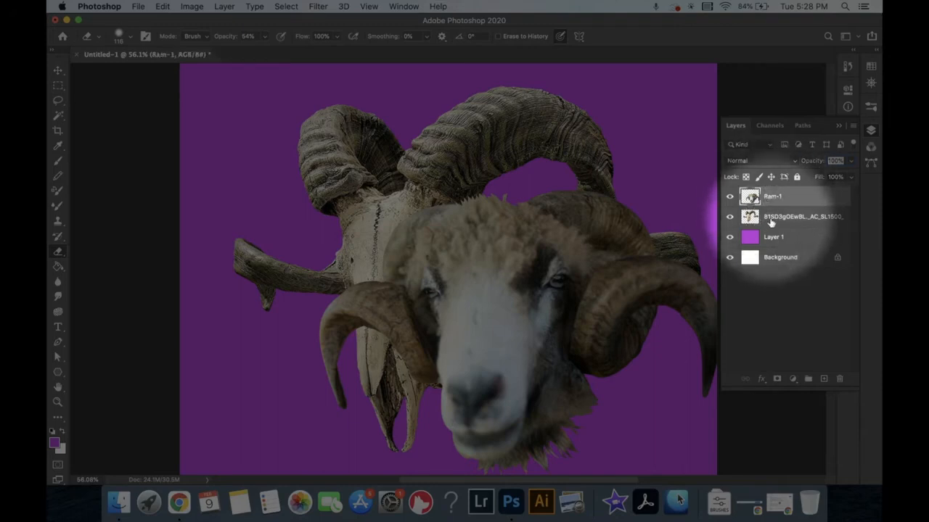
drag(770, 202, 773, 222)
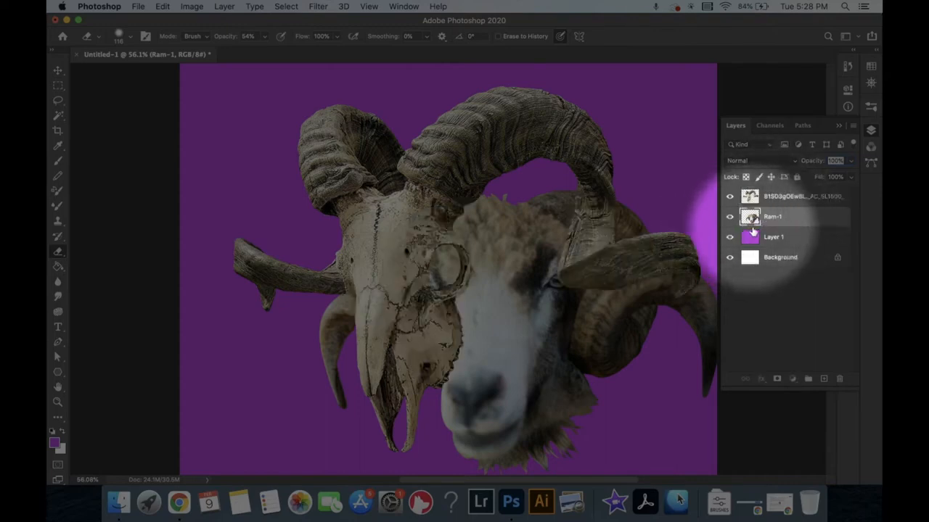
drag(770, 238, 763, 197)
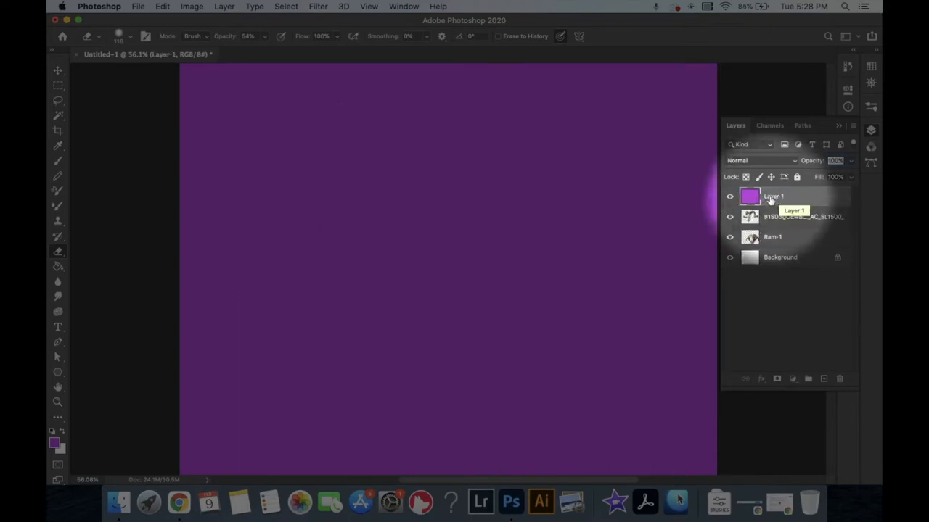
drag(772, 200, 777, 243)
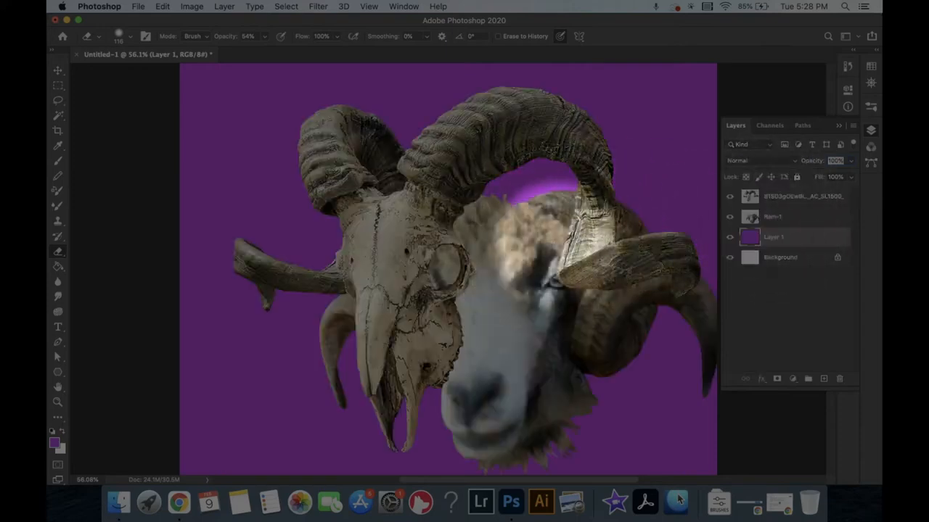
Nudge the skull slightly up and reposition the ram head so it sits behind the skull.
key(v)
mouse_move(411, 245)
mouse_down()
mouse_move(415, 220)
mouse_move(417, 236)
mouse_up()
drag(506, 274, 413, 256)
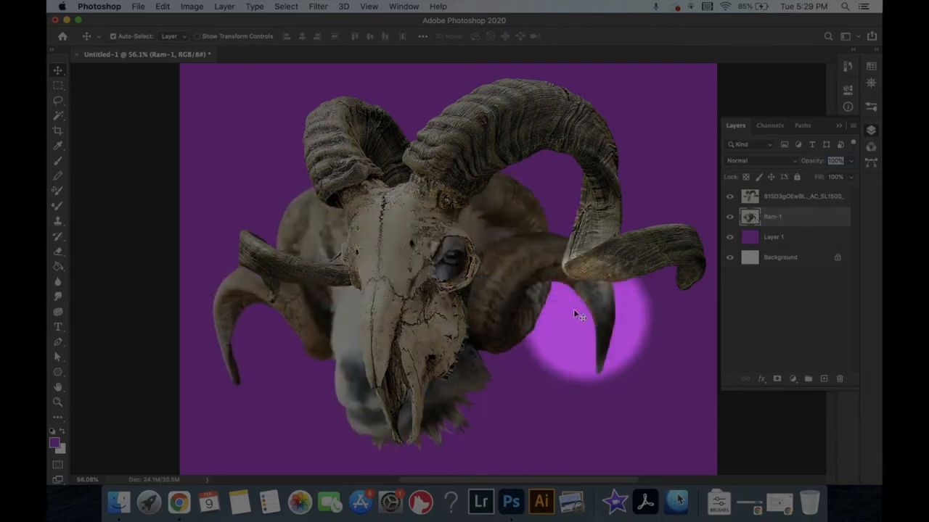
drag(501, 253, 544, 266)
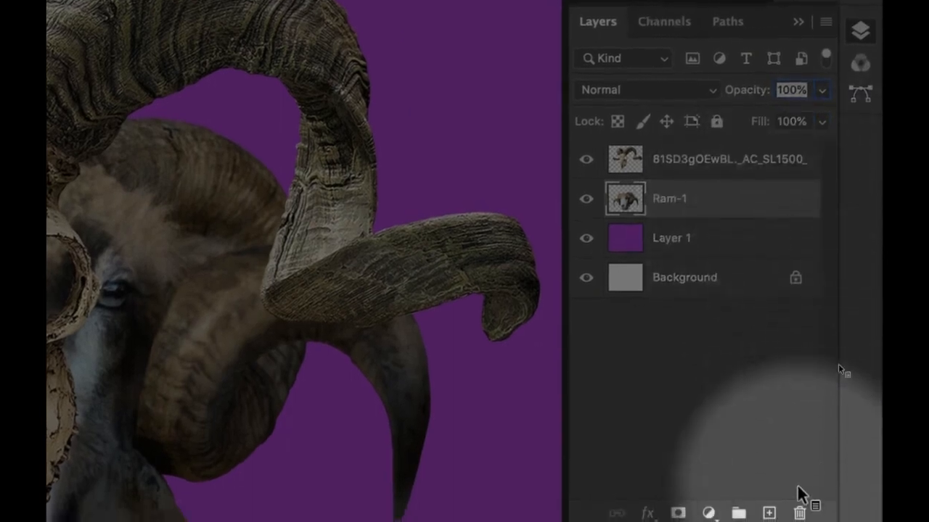
Shorten the Layers panel and rename the skull layer as Skull, Ram-1 as Fleshy and Layer 1 as Violet Crop Layer.
drag(711, 489, 707, 323)
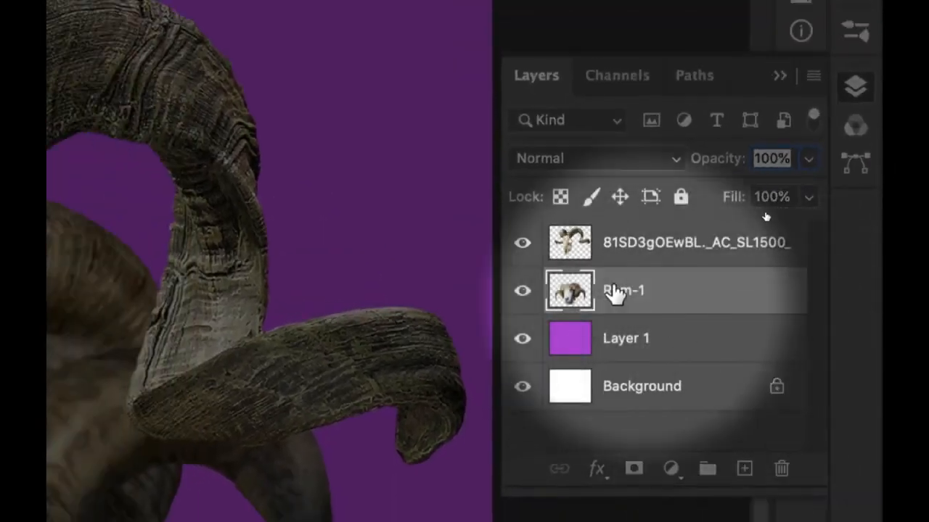
click(637, 250)
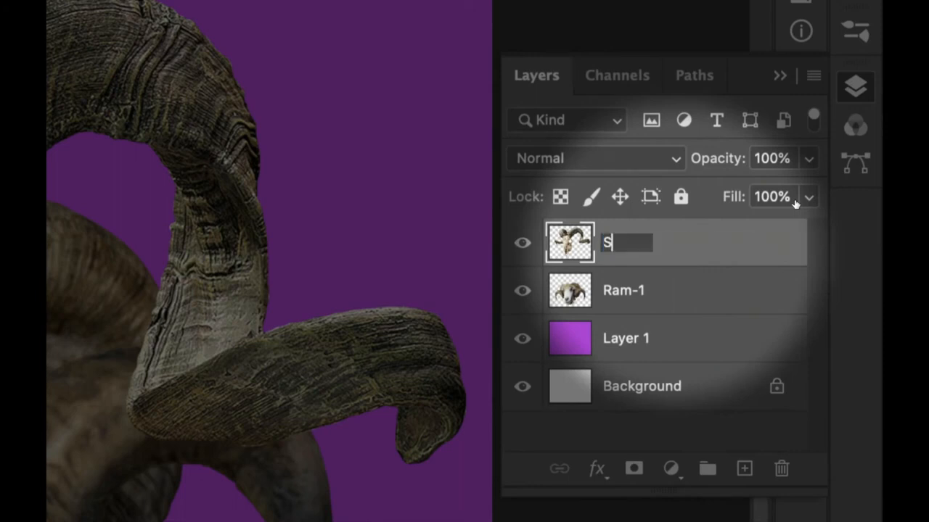
double_click(624, 291)
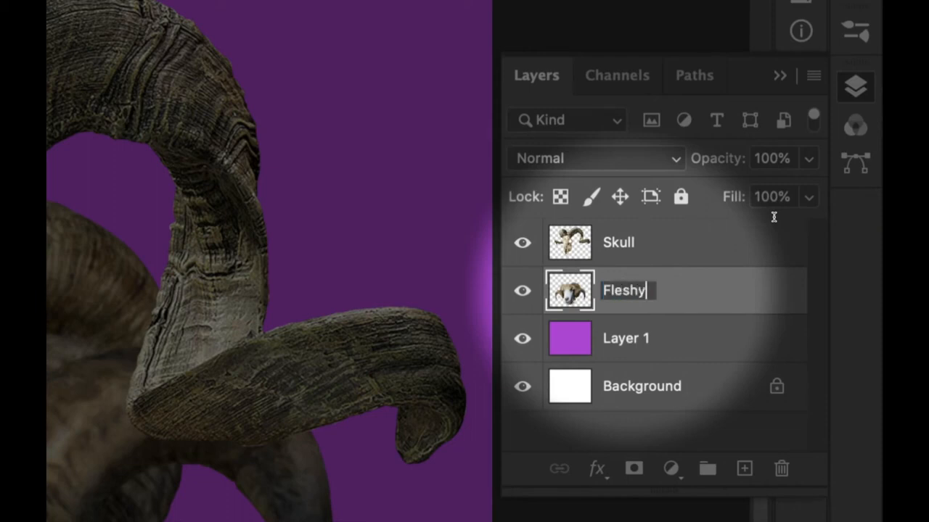
double_click(622, 339)
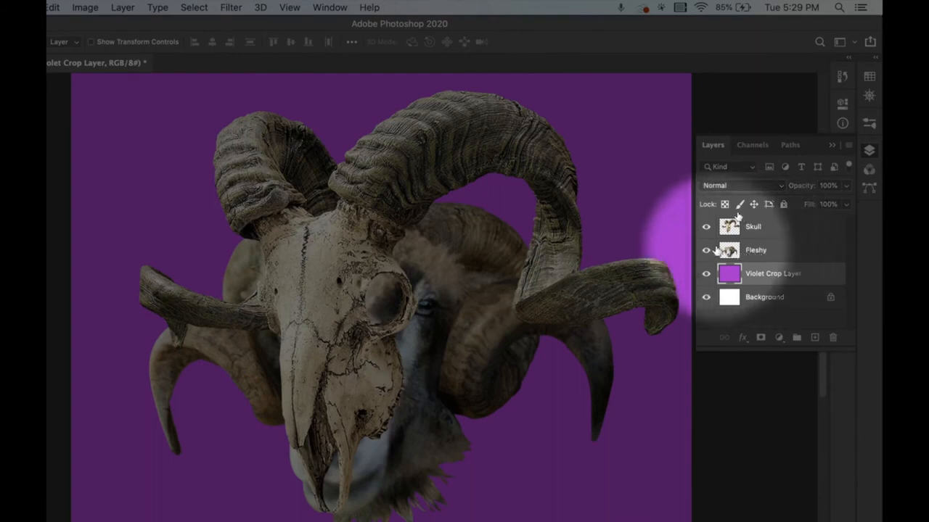
Toggle the Skull layer's visibility several times, leaving it shown, and hide Violet Crop Layer.
click(705, 231)
click(705, 227)
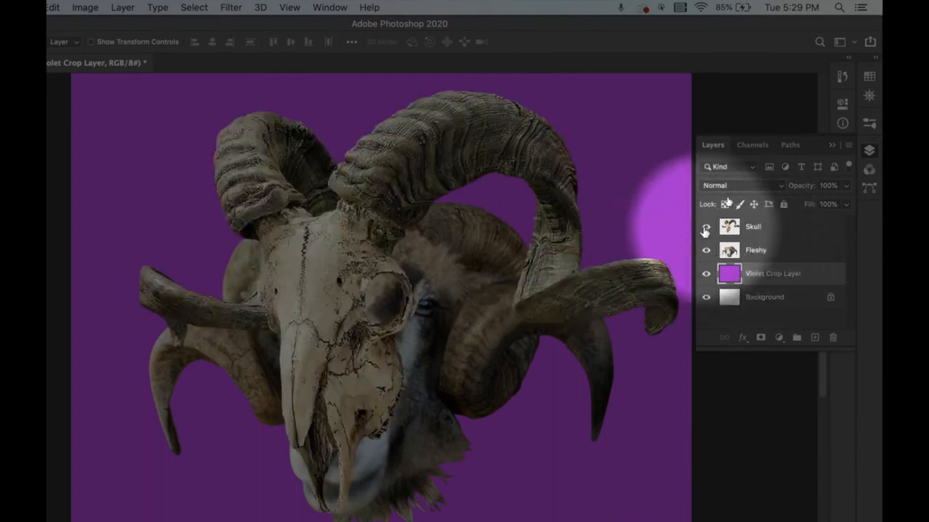
click(705, 230)
click(704, 230)
click(705, 229)
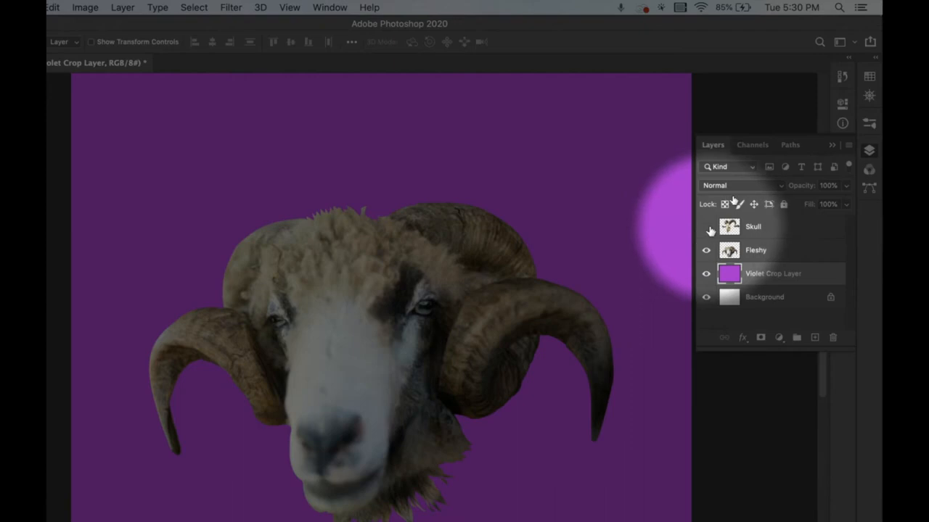
click(707, 228)
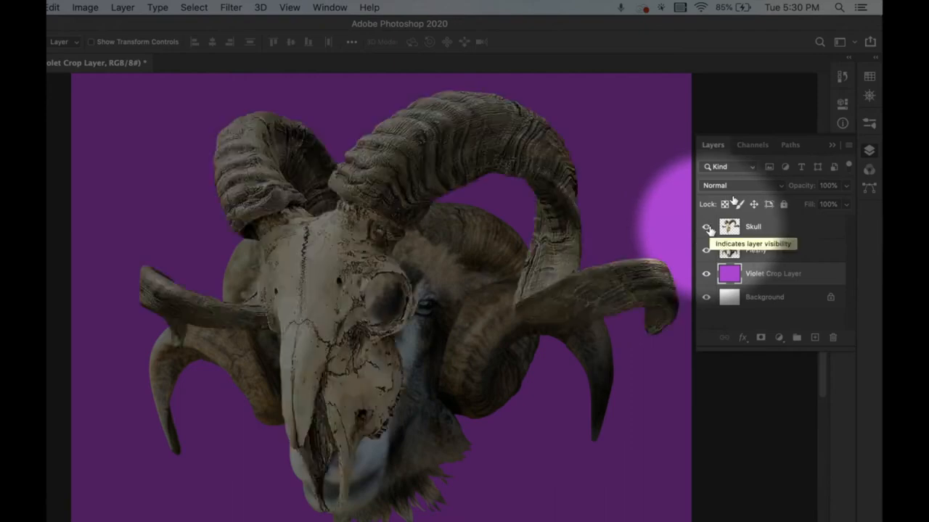
click(705, 275)
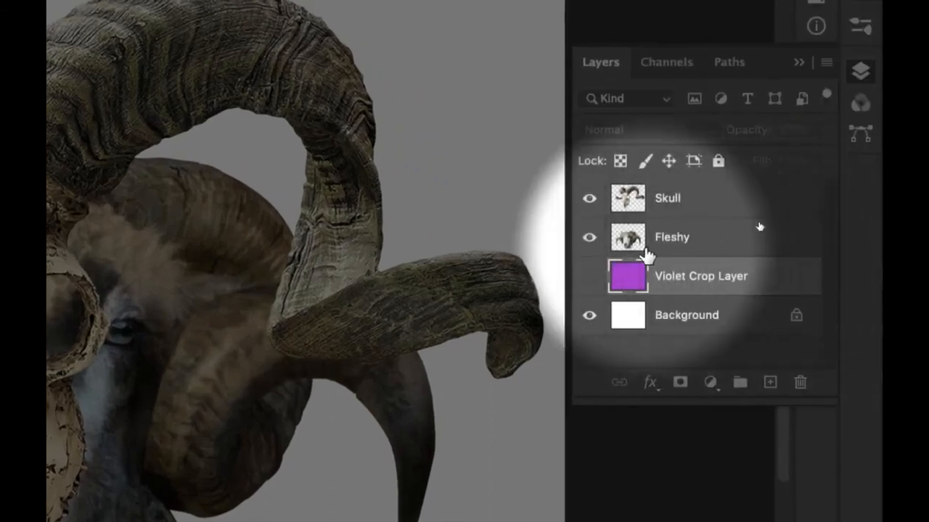
Add a layer named New above Violet Crop Layer and delete it again.
click(769, 385)
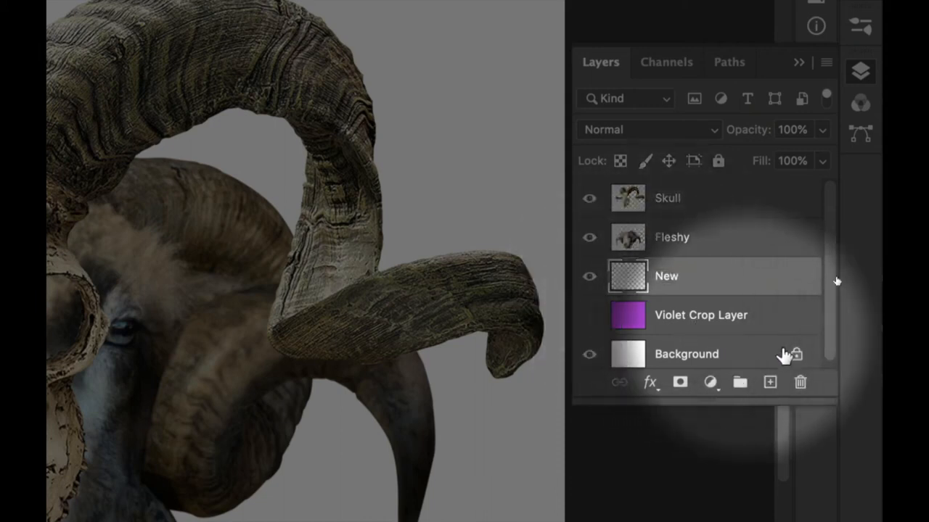
click(799, 385)
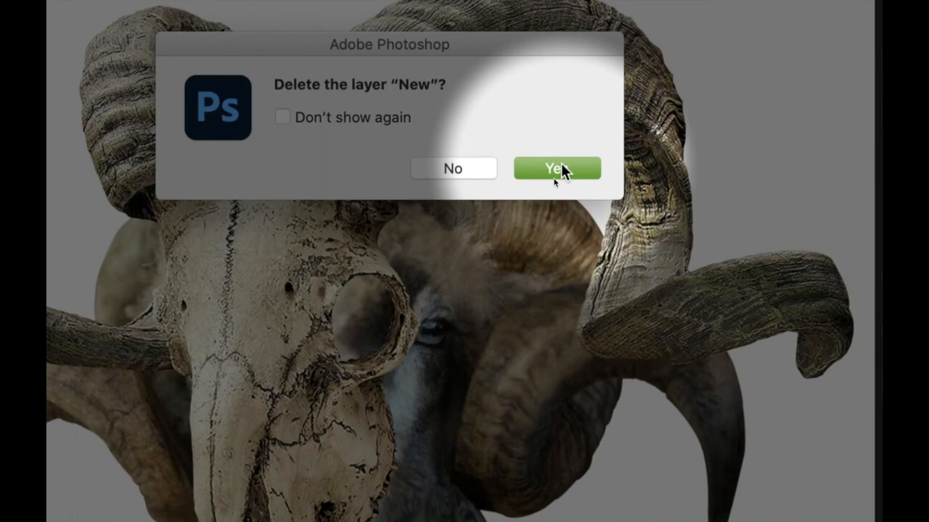
click(558, 169)
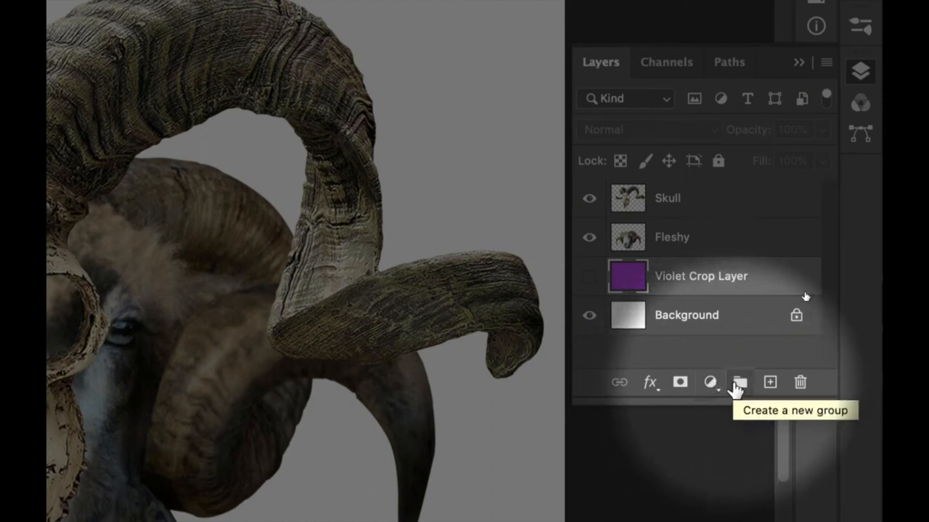
Create a new layer group and move it to the top of the layer stack, above Skull.
click(735, 383)
drag(639, 282, 666, 178)
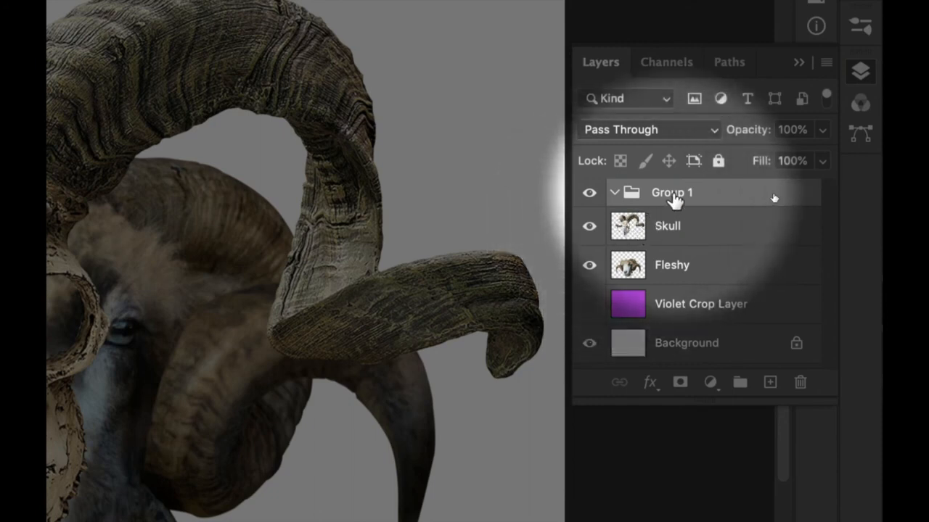
click(613, 194)
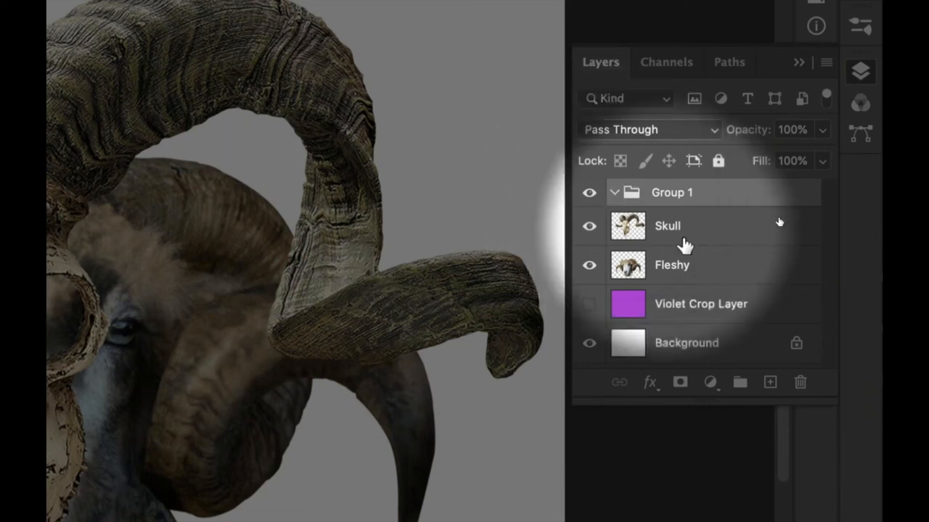
Move the Skull and Fleshy layers into Group 1, collapsing and expanding the group in between, and stack Skull above Fleshy.
drag(674, 235, 678, 202)
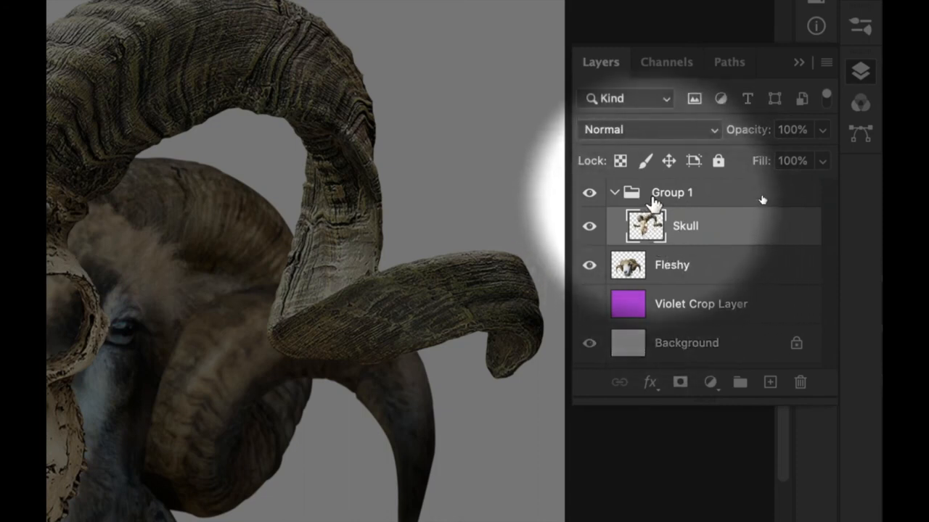
click(613, 194)
click(614, 194)
click(614, 194)
click(614, 194)
drag(684, 267, 694, 201)
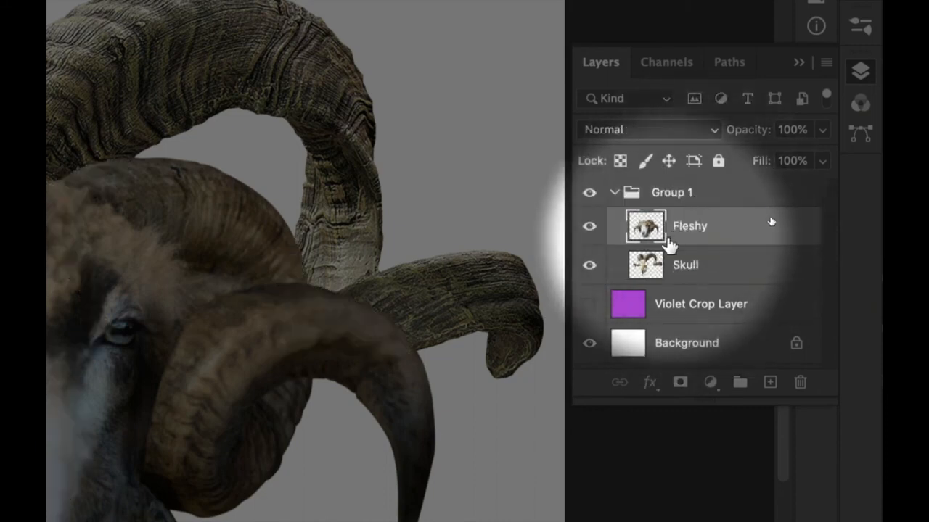
drag(684, 264, 677, 222)
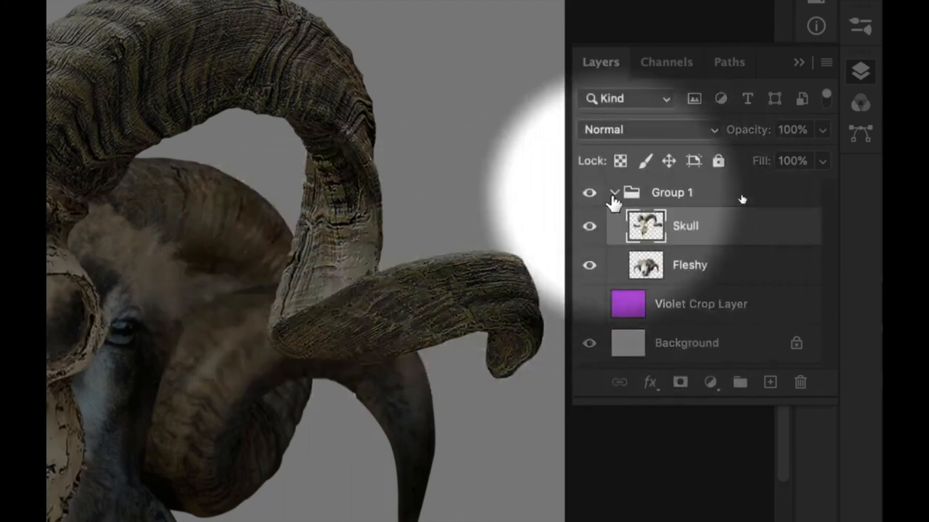
Rename the collapsed Group 1 as Ram Heads and expand it again.
click(613, 193)
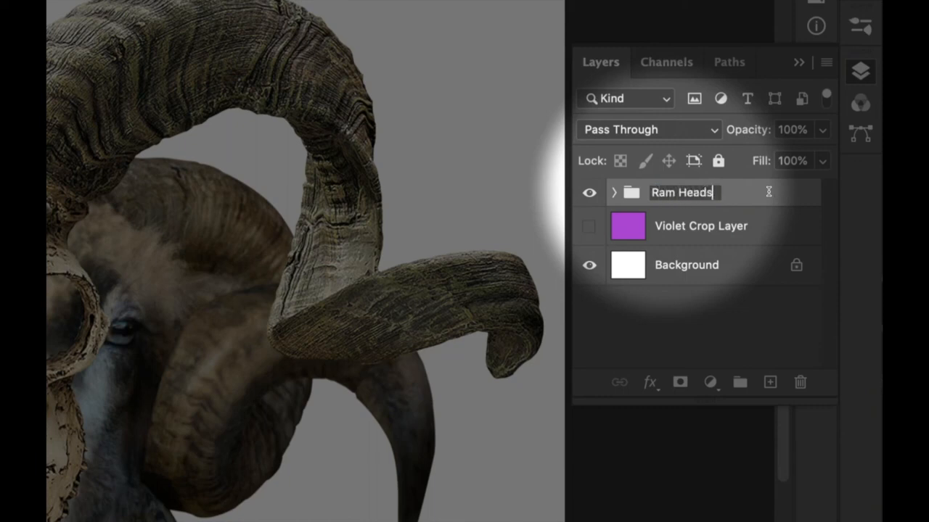
click(614, 193)
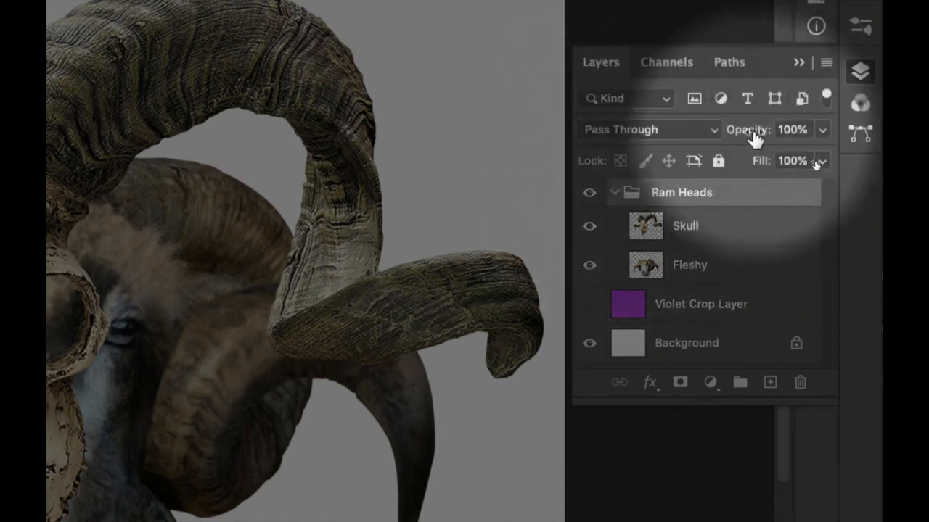
Try the Skull layer at reduced opacities of 63% and 35%, and return it to 100%.
click(694, 229)
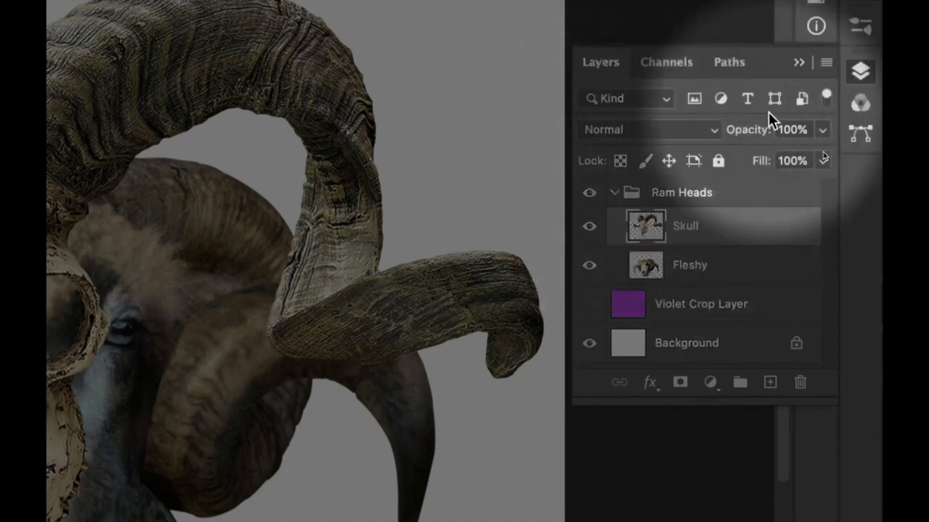
drag(759, 129, 732, 137)
drag(800, 134, 779, 132)
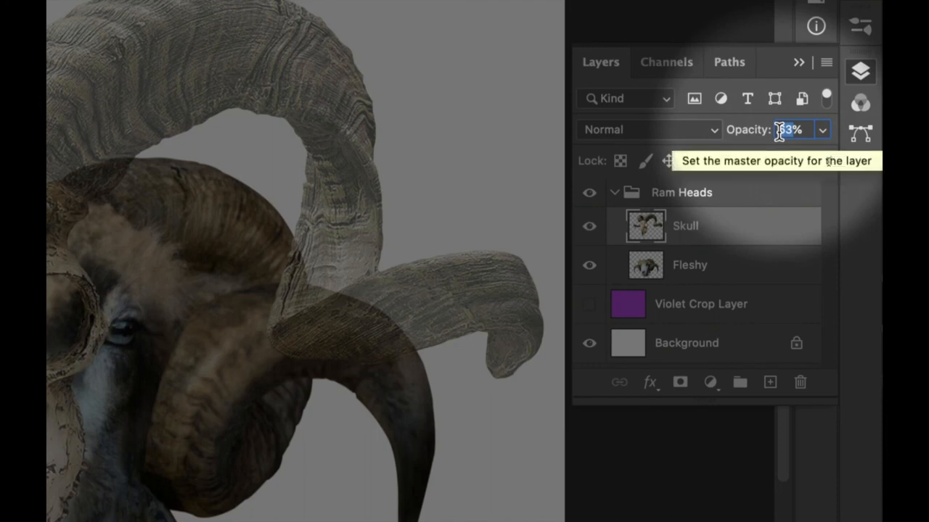
text(35)
key(Return)
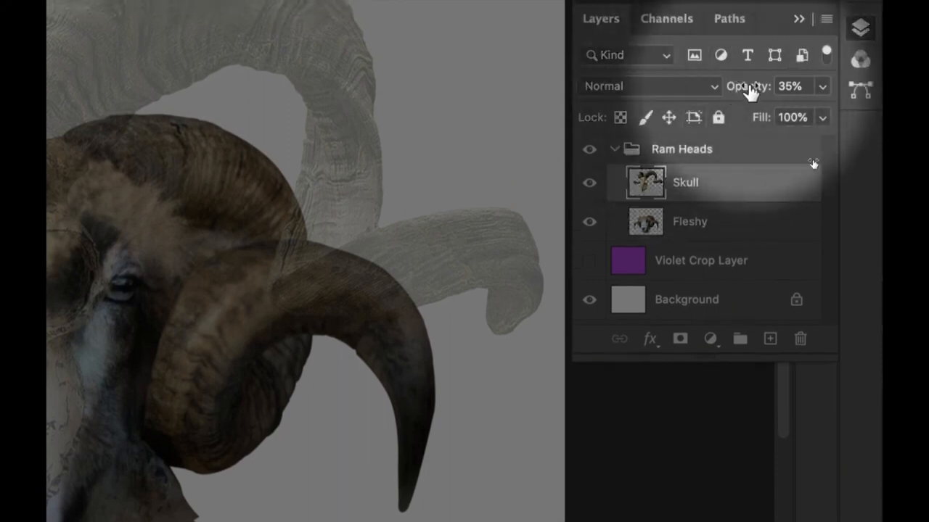
drag(746, 91, 829, 87)
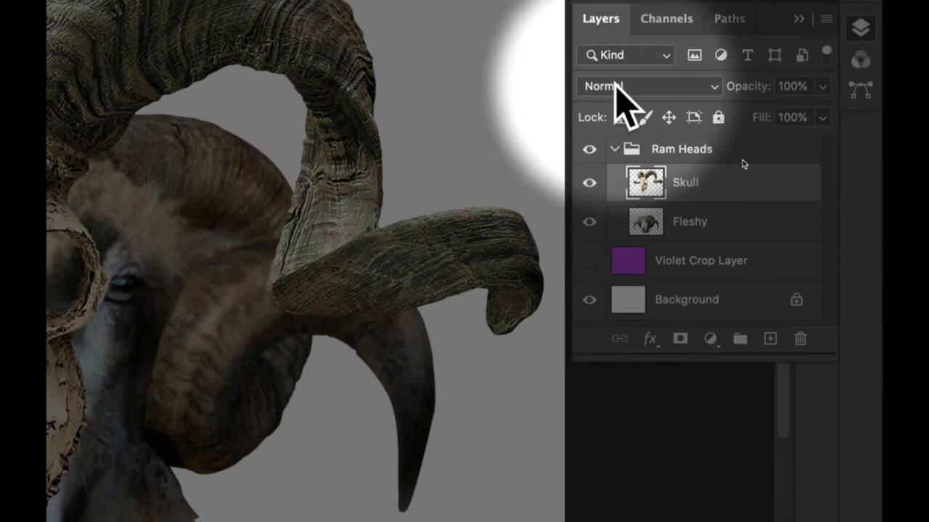
Set the Skull layer's blend mode to Color Burn and shift the skull slightly down and right over the ram's face.
click(626, 89)
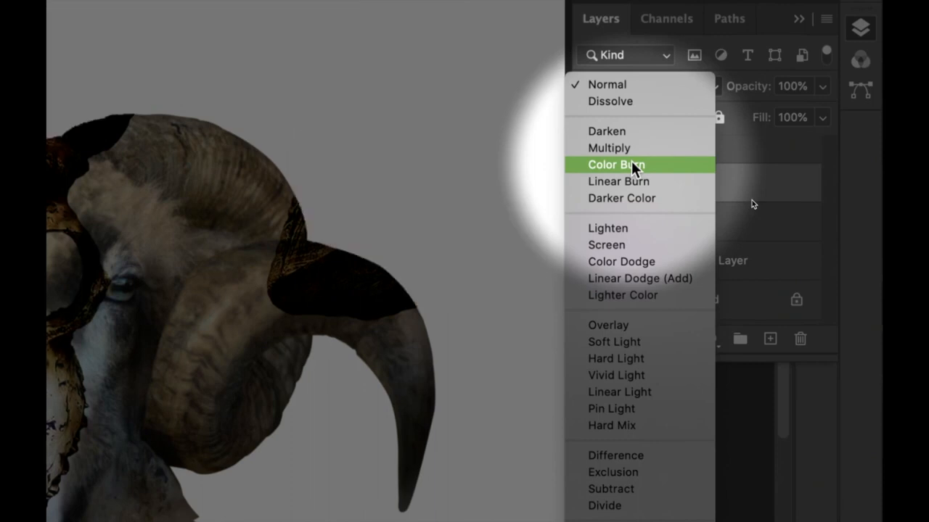
click(632, 164)
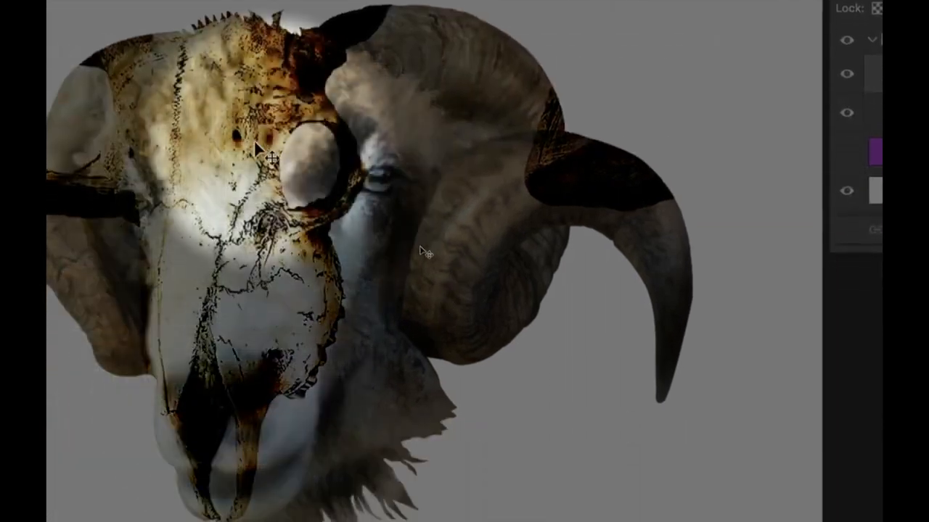
drag(255, 149, 285, 171)
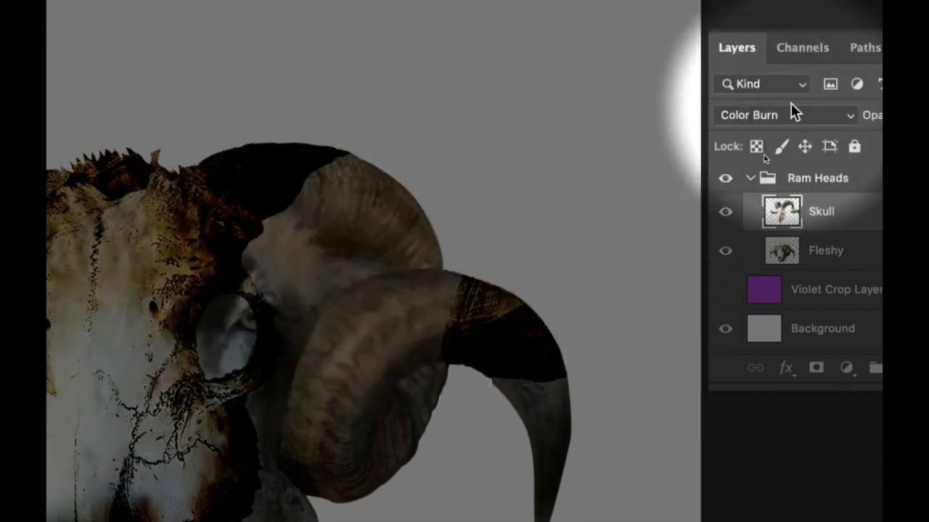
Set the Skull layer's blend mode back to Normal.
click(791, 109)
click(764, 30)
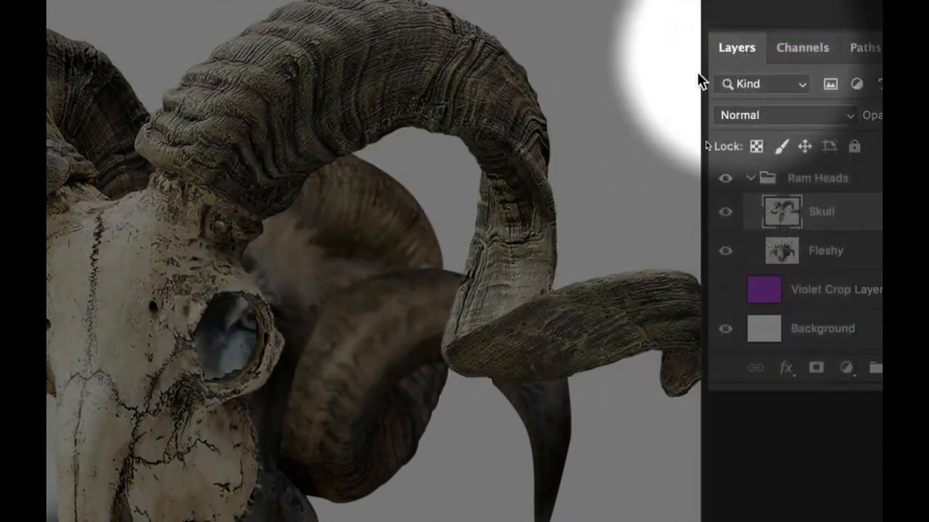